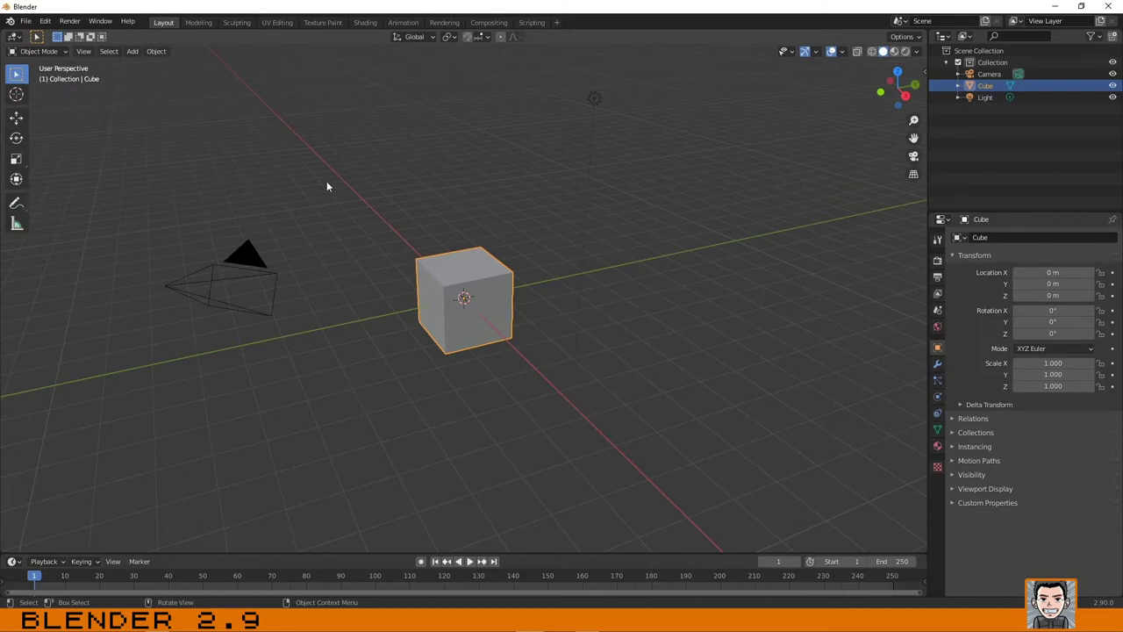
Step: Box-select the camera, cube and light, then clear the selection so nothing is highlighted
drag(651, 93, 163, 364)
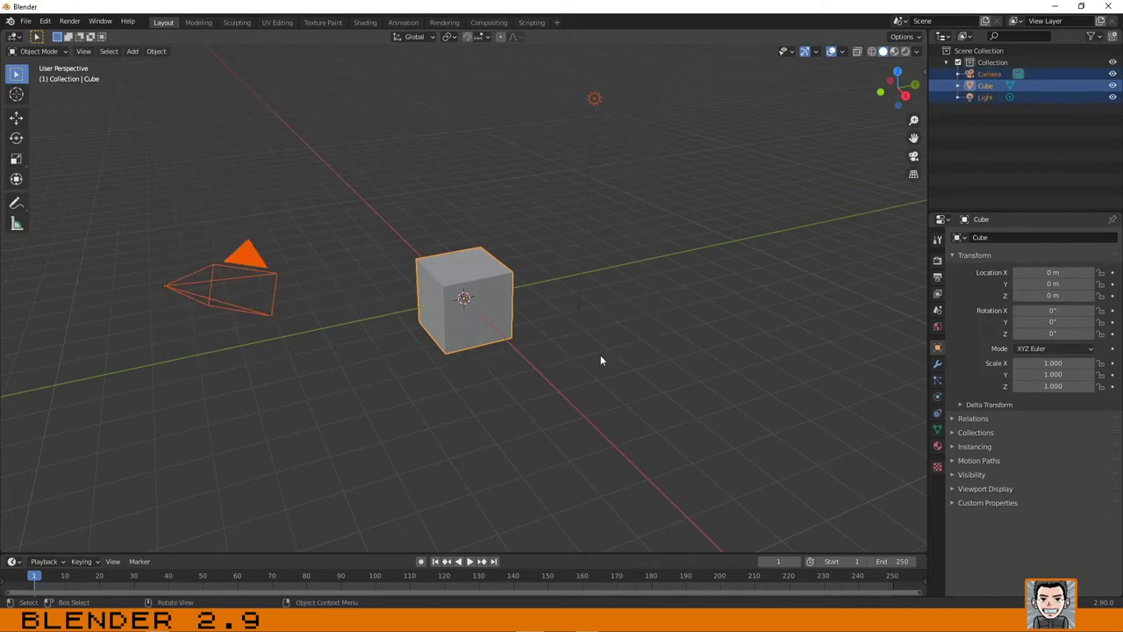
click(737, 425)
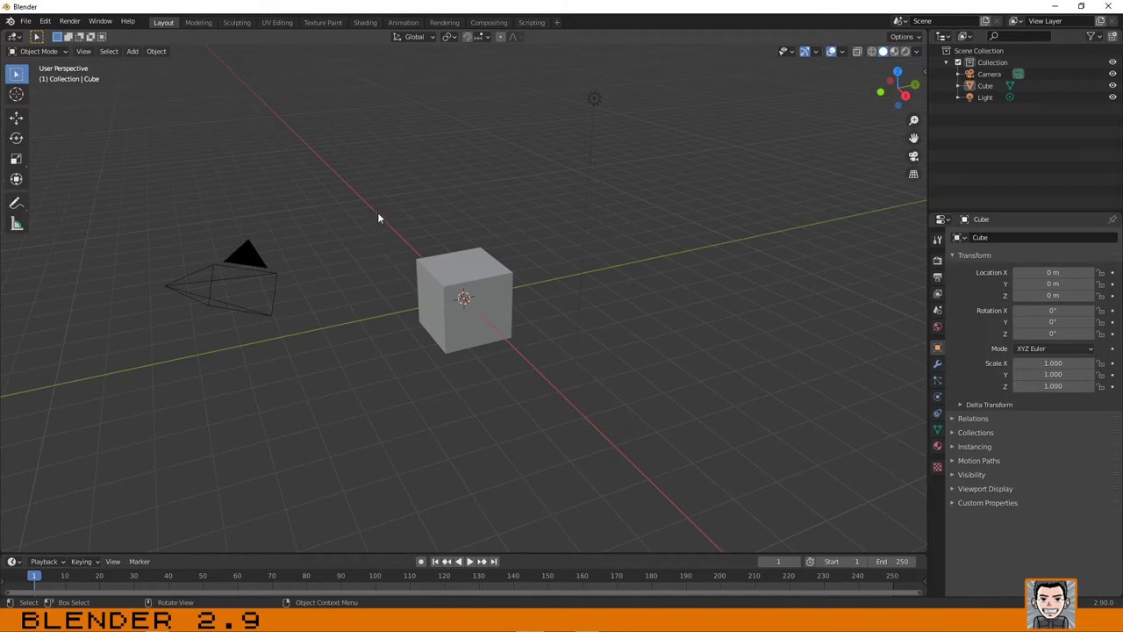
middle_drag(381, 203, 425, 204)
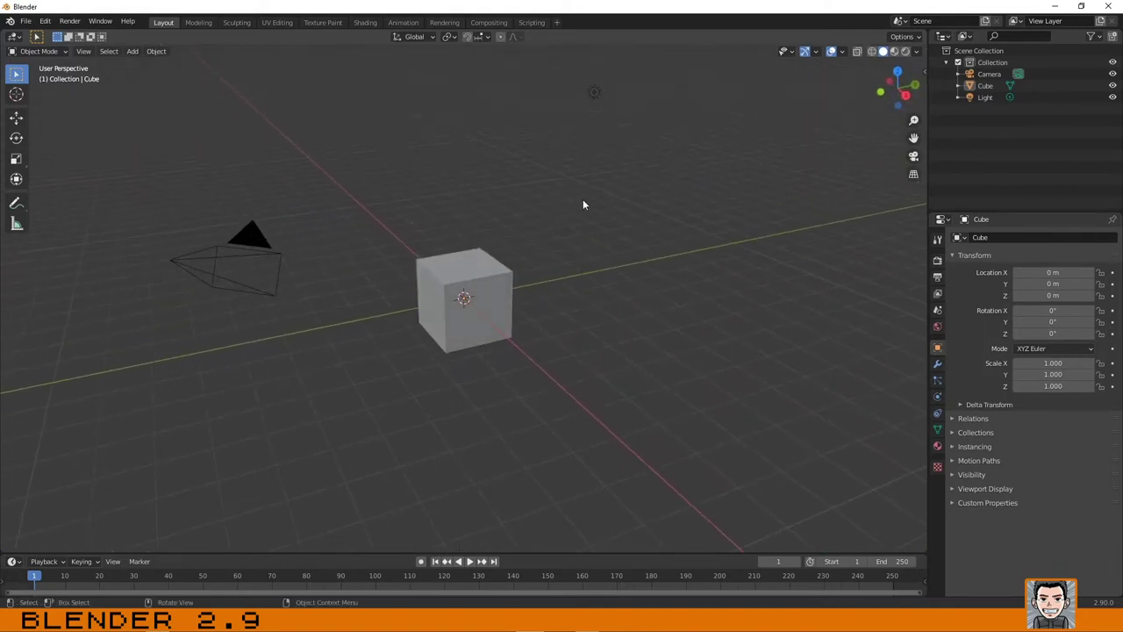
Step: Start the Screencast Keys display with a green Text/Icon Color, leaving the sidebar closed
key(n)
click(920, 143)
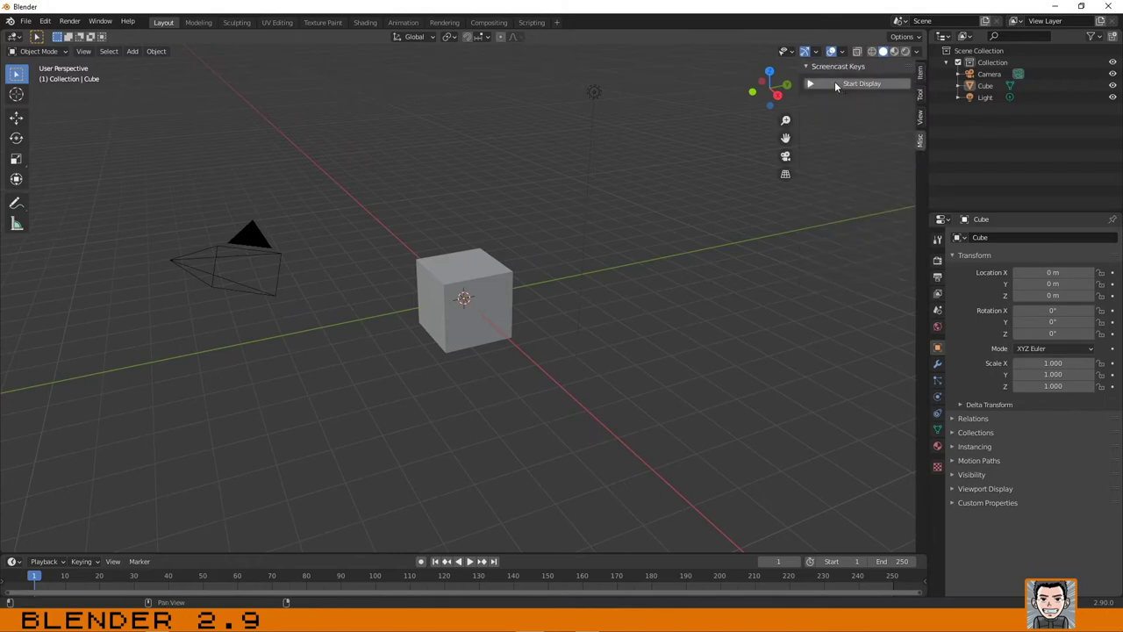
click(834, 82)
click(881, 138)
click(881, 215)
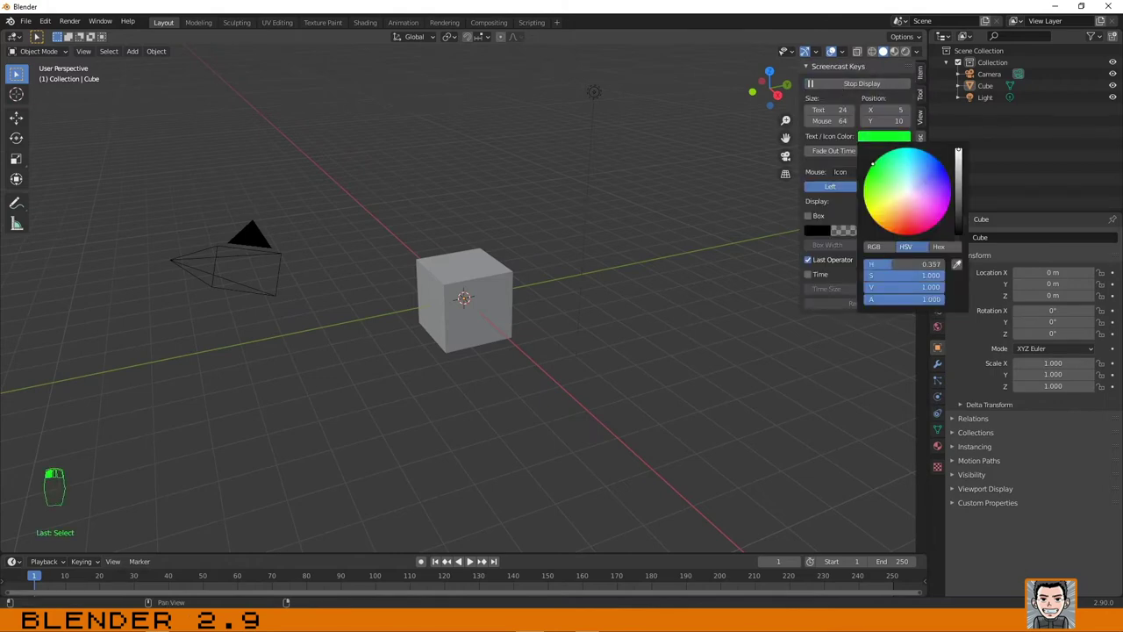
key(n)
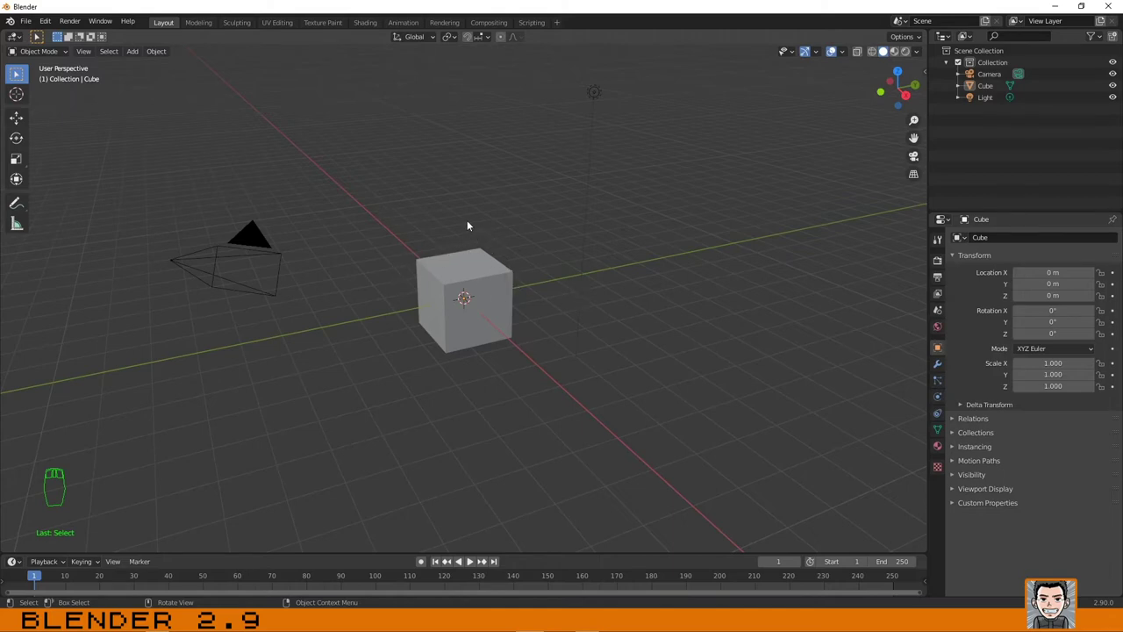
Step: Orbit the viewport until the camera sits behind and above the cube
mouse_move(467, 225)
middle_down()
mouse_move(476, 233)
mouse_move(450, 263)
mouse_move(392, 212)
mouse_move(546, 226)
mouse_move(464, 228)
middle_up()
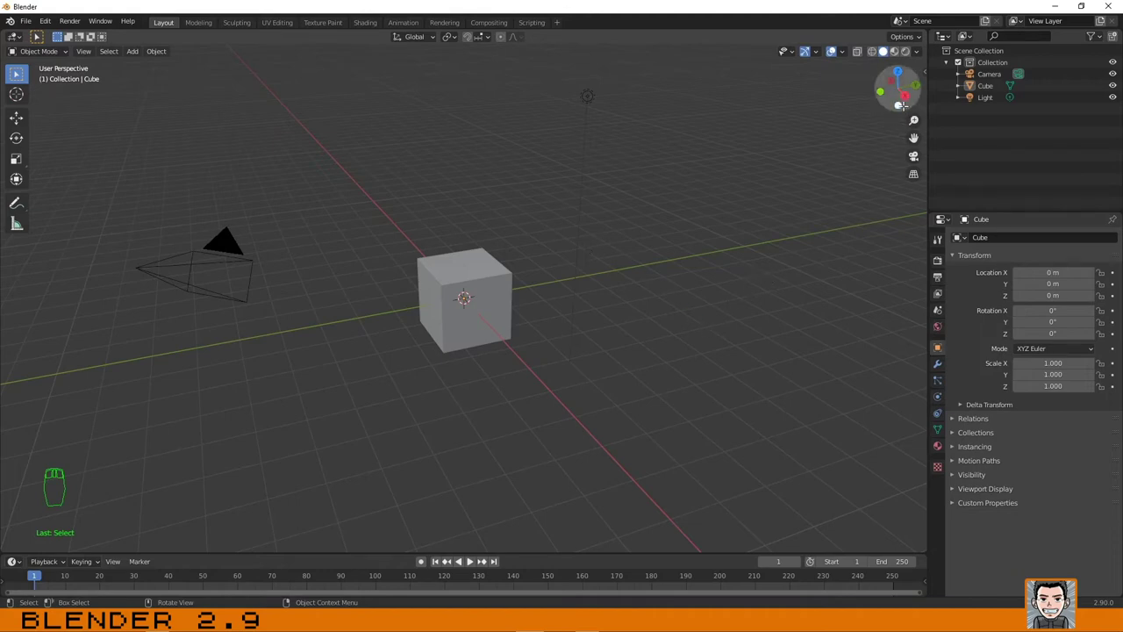
drag(898, 105, 892, 80)
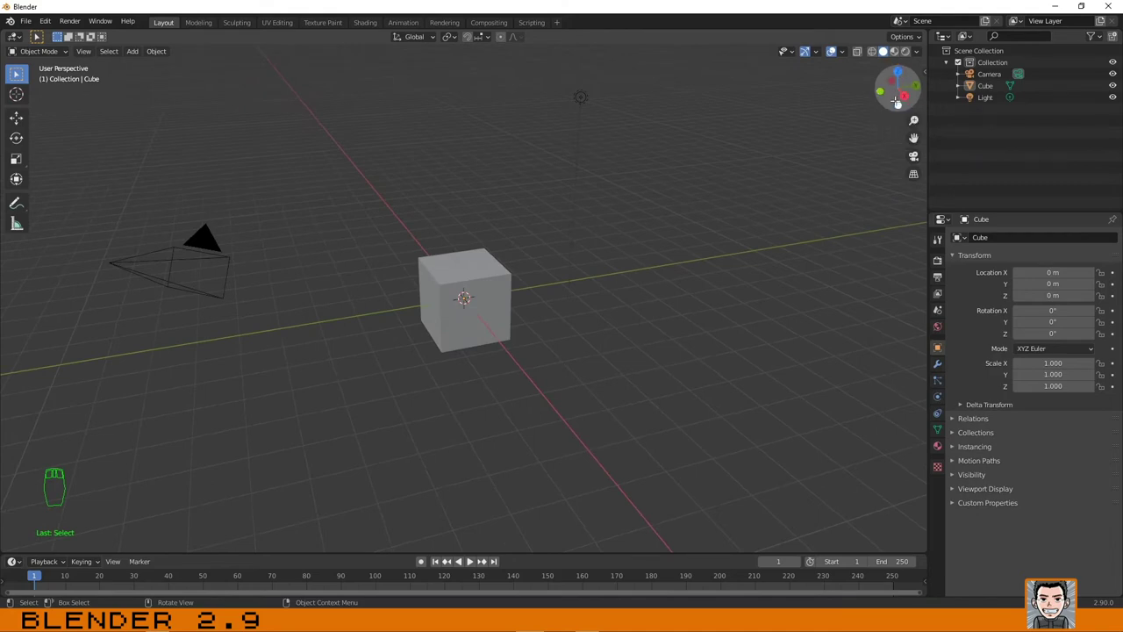
drag(897, 105, 844, 104)
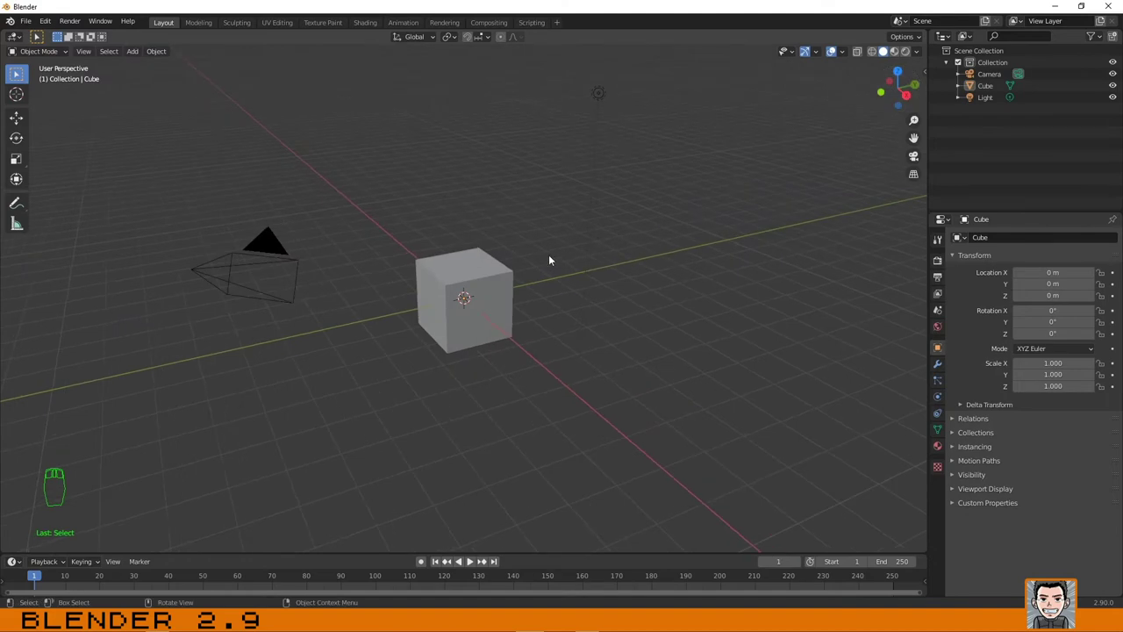
middle_drag(627, 214, 647, 242)
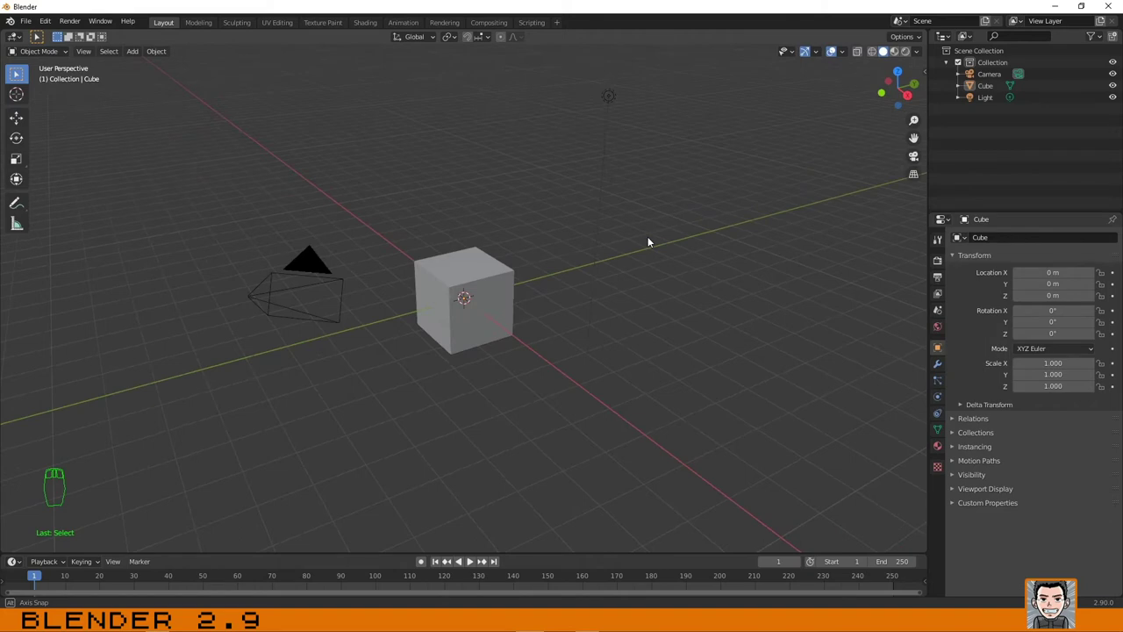
middle_drag(648, 241, 648, 241)
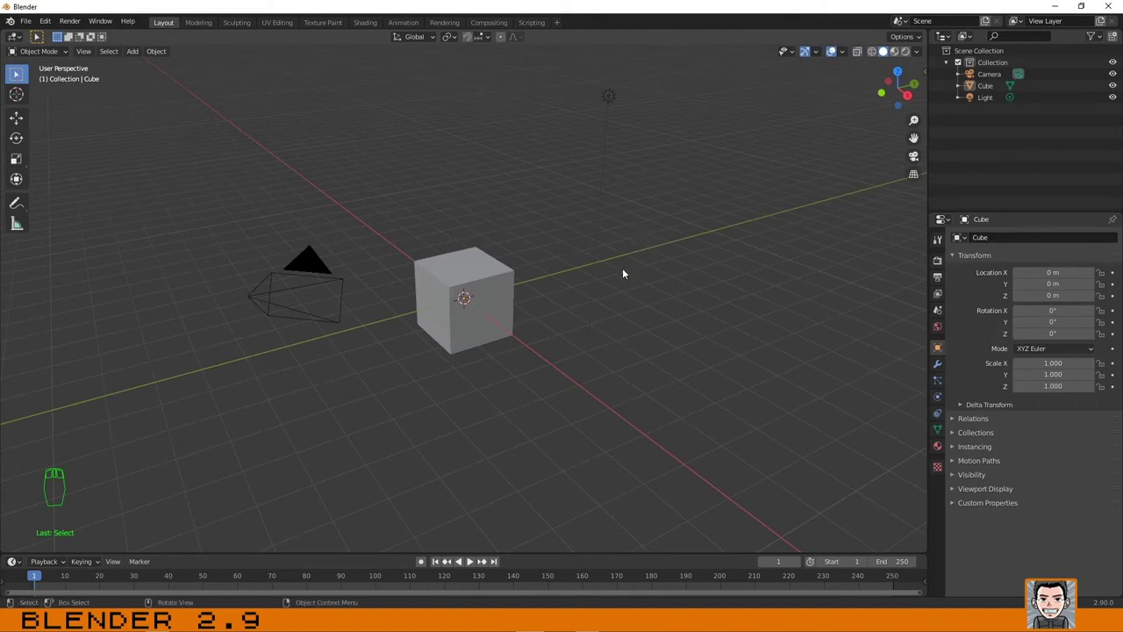
middle_drag(621, 278, 567, 272)
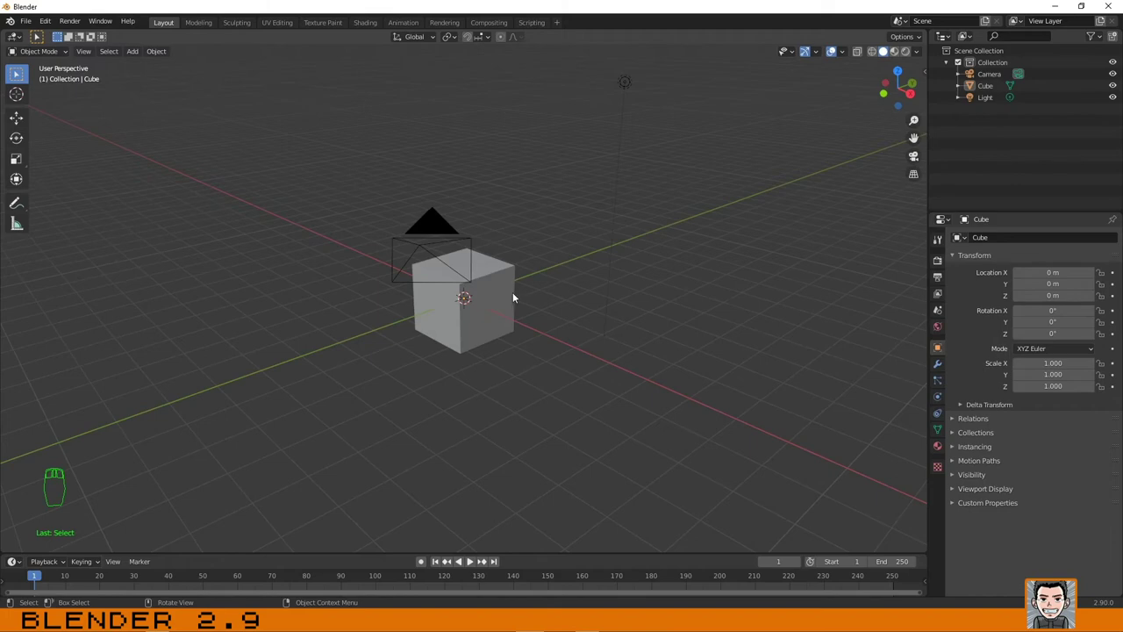
Step: Zoom the view out until the cube appears smaller below the camera
scroll(513, 297, up, 4)
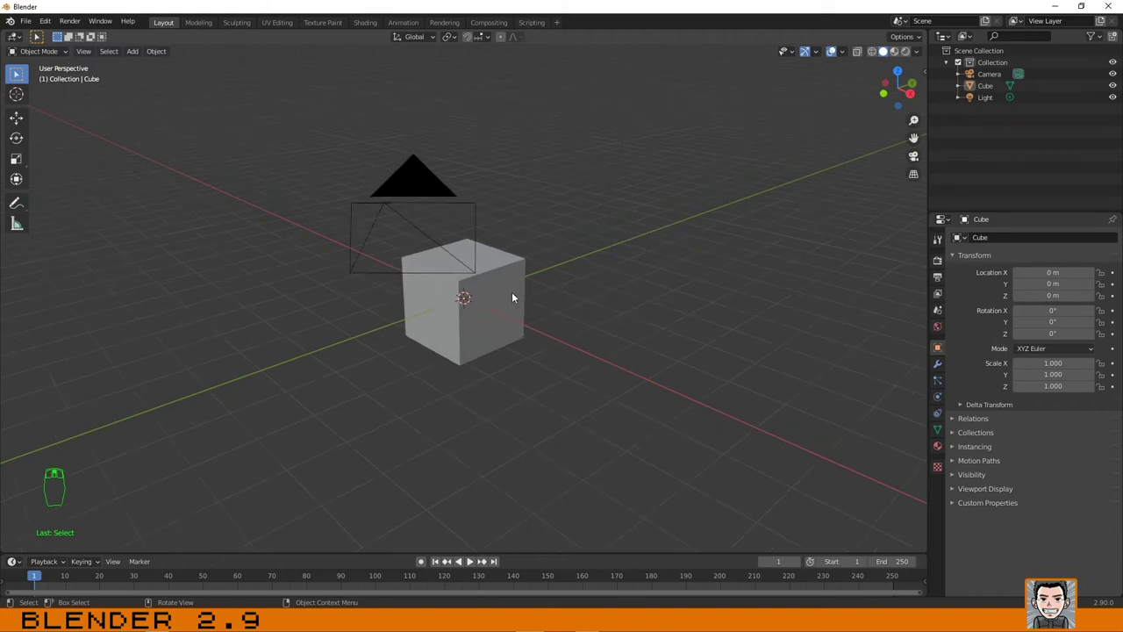
scroll(513, 297, up, 2)
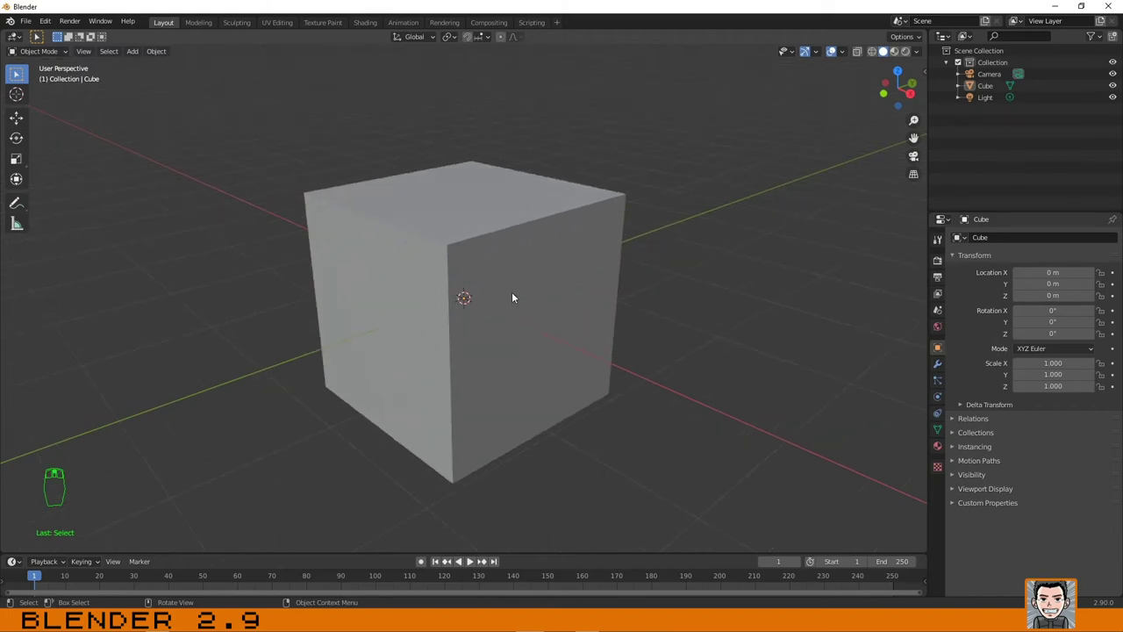
scroll(513, 297, down, 8)
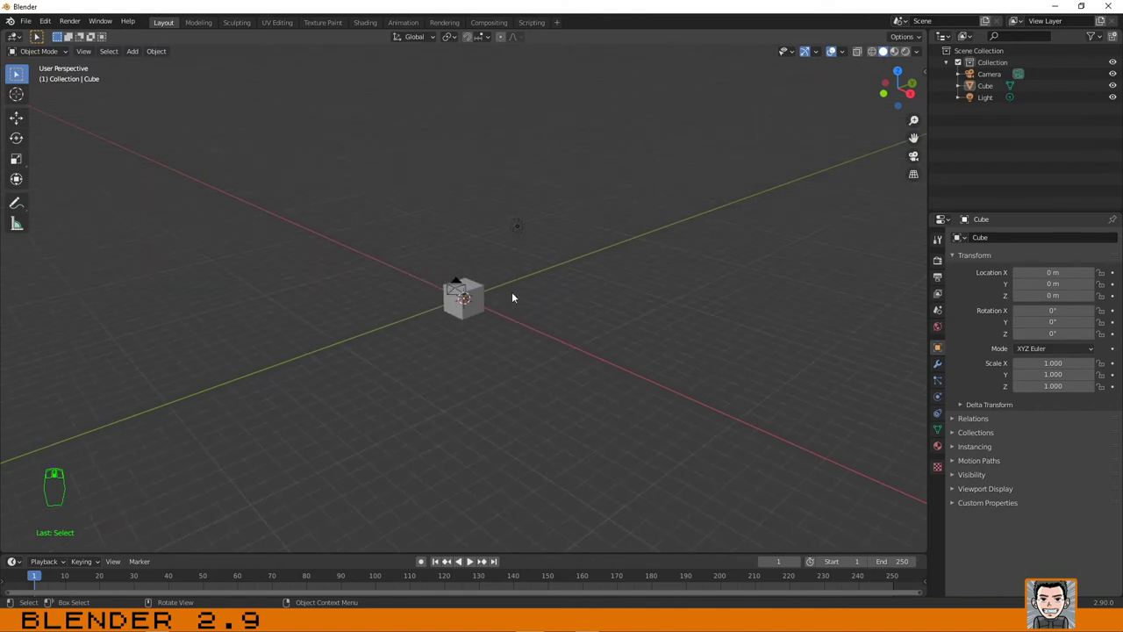
scroll(512, 297, up, 5)
scroll(513, 297, down, 3)
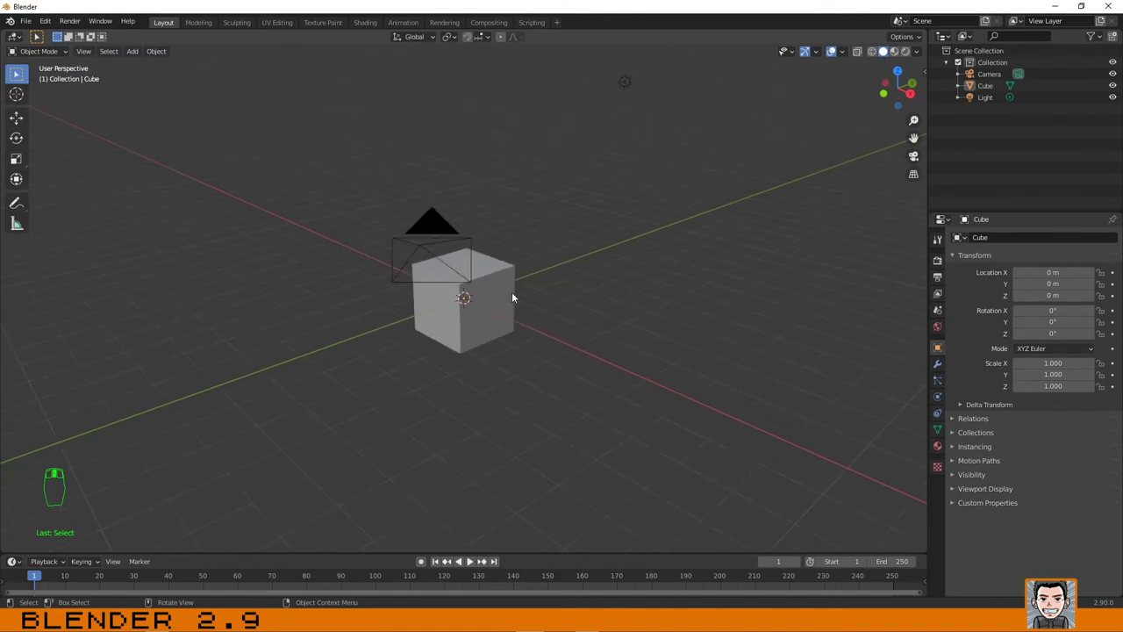
scroll(512, 297, down, 2)
scroll(512, 297, up, 5)
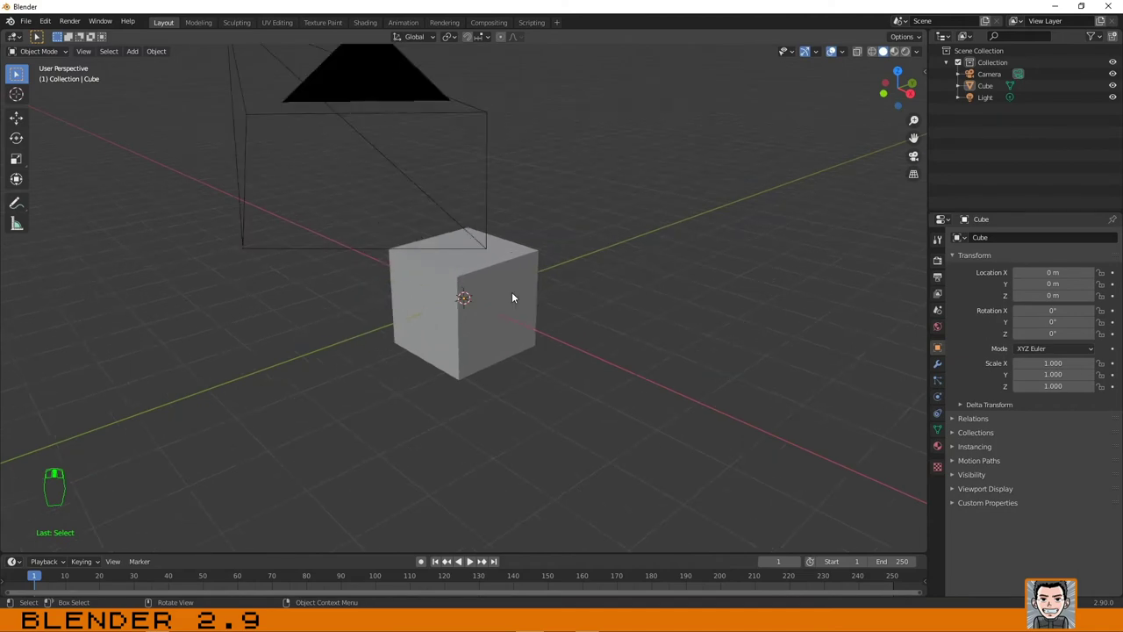
scroll(512, 298, up, 3)
scroll(512, 297, up, 2)
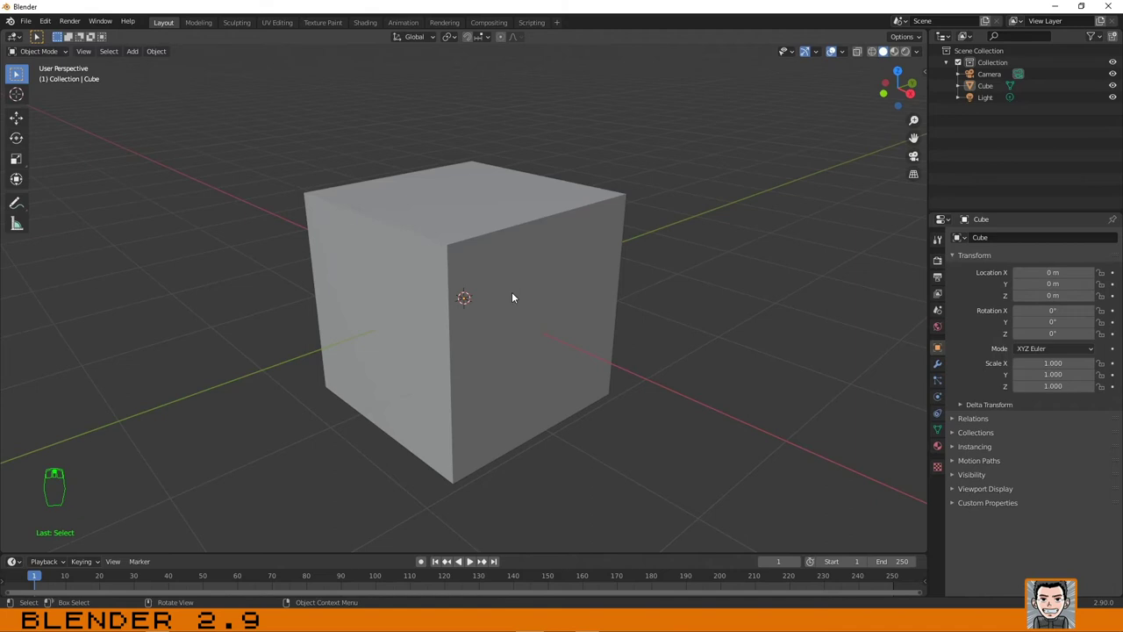
scroll(512, 298, down, 5)
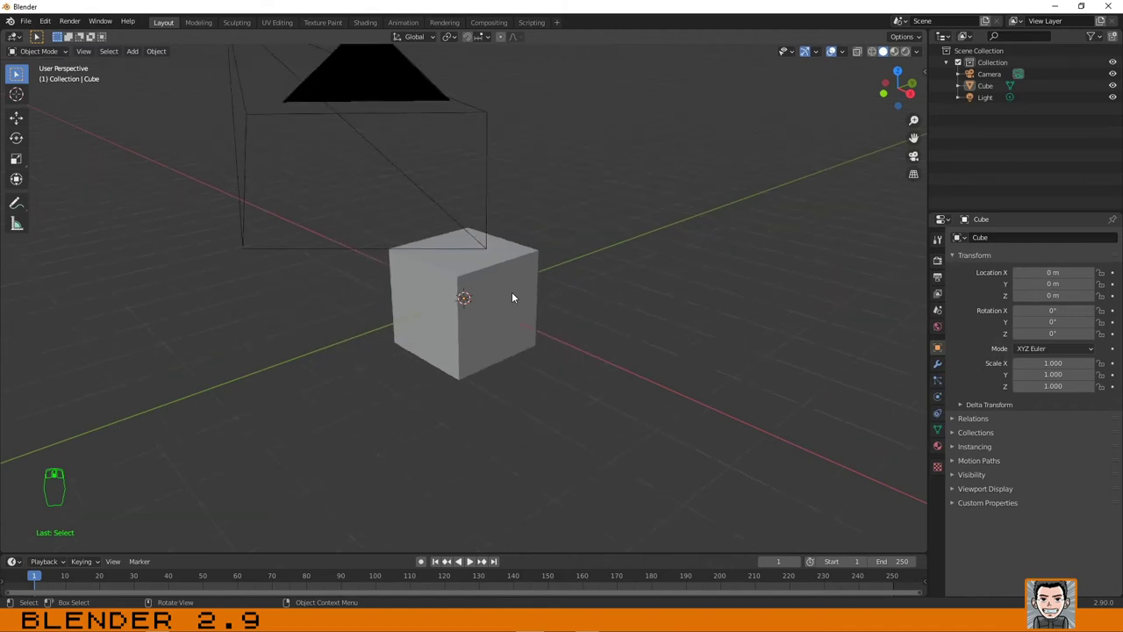
scroll(512, 297, up, 2)
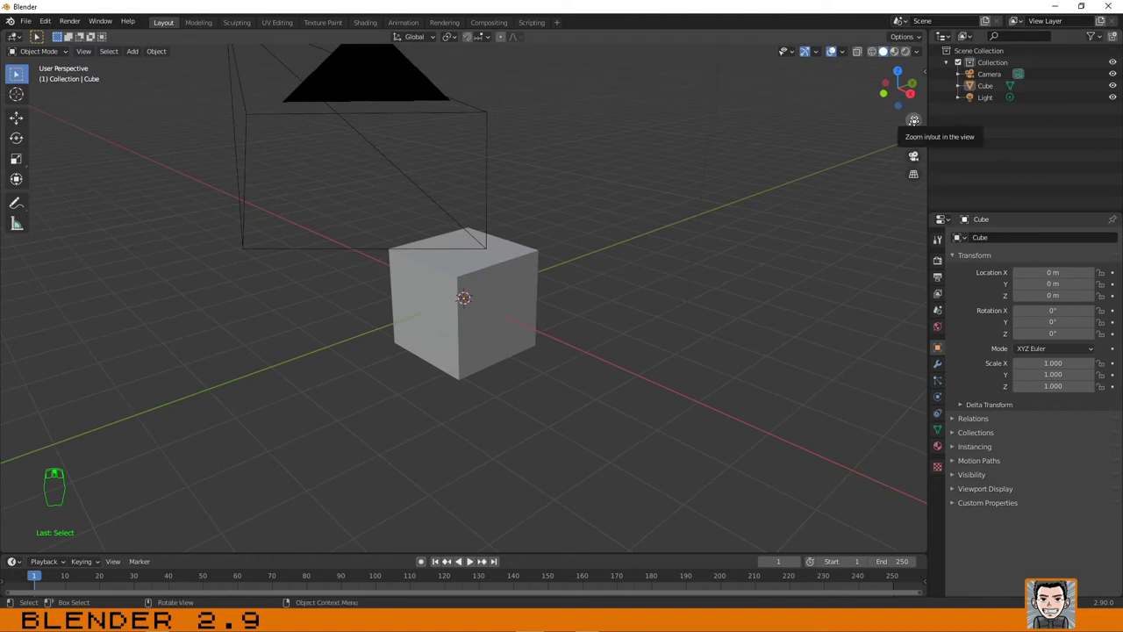
drag(913, 120, 914, 158)
Step: Zoom out and orbit to a steeper overhead view showing the light above the cube and camera
scroll(535, 230, down, 3)
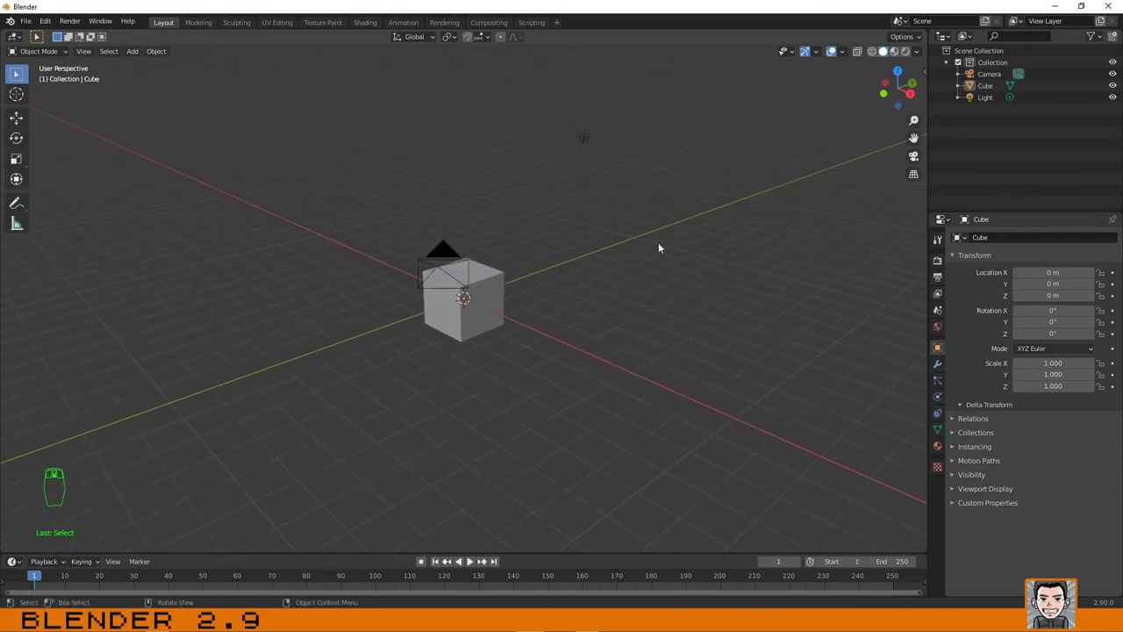
key(shift)
middle_drag(523, 246, 545, 225)
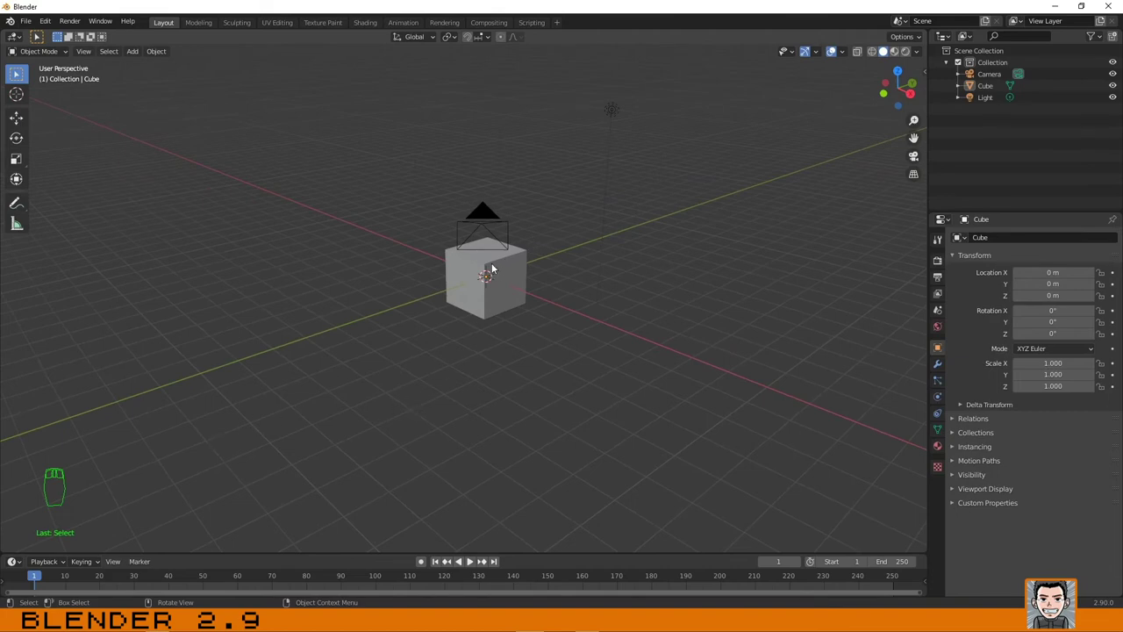
middle_drag(586, 240, 564, 291)
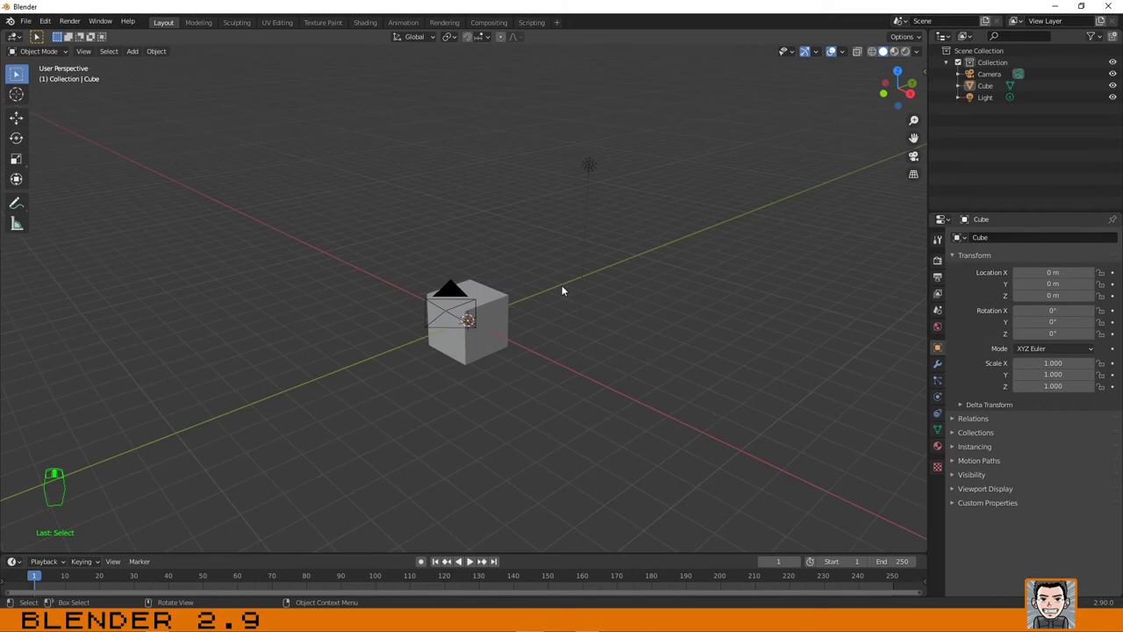
Step: Enable Emulate 3 Button Mouse in the Input preferences and close the Preferences window
click(45, 21)
click(58, 189)
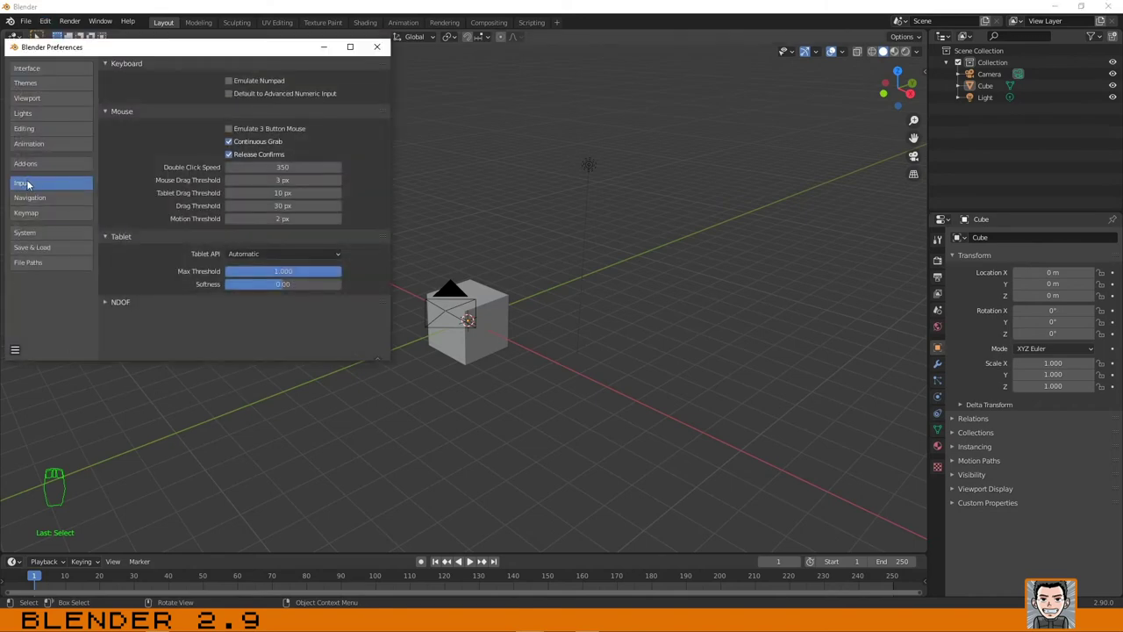
click(229, 129)
click(377, 48)
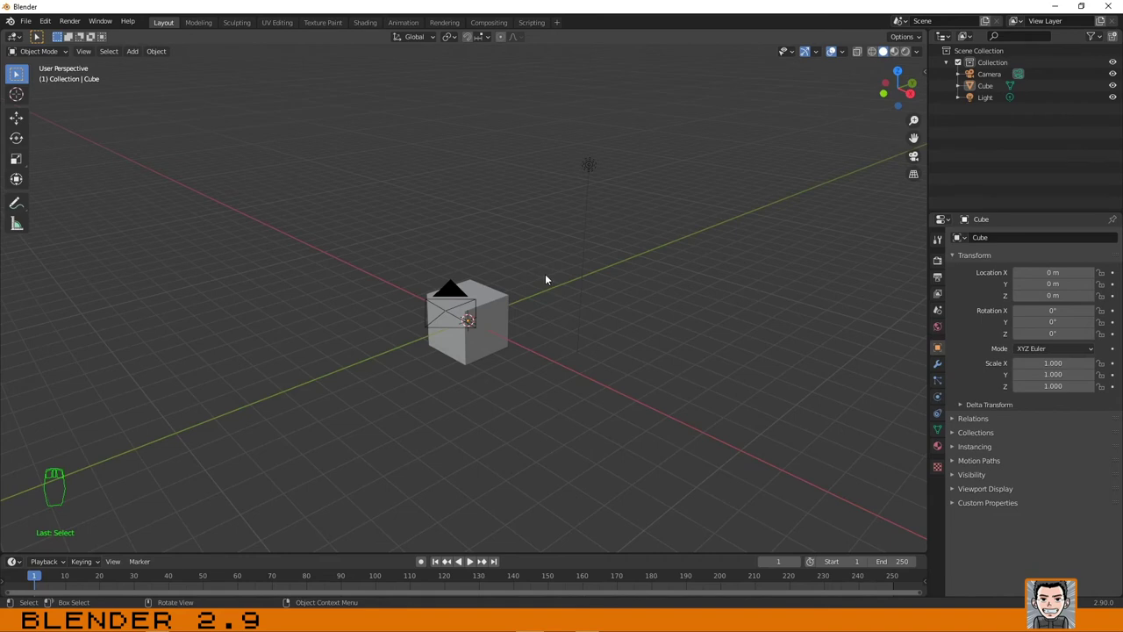
Step: Orbit to a near-level side view with the camera left of the cube, adjusting the zoom
middle_drag(545, 279, 472, 258)
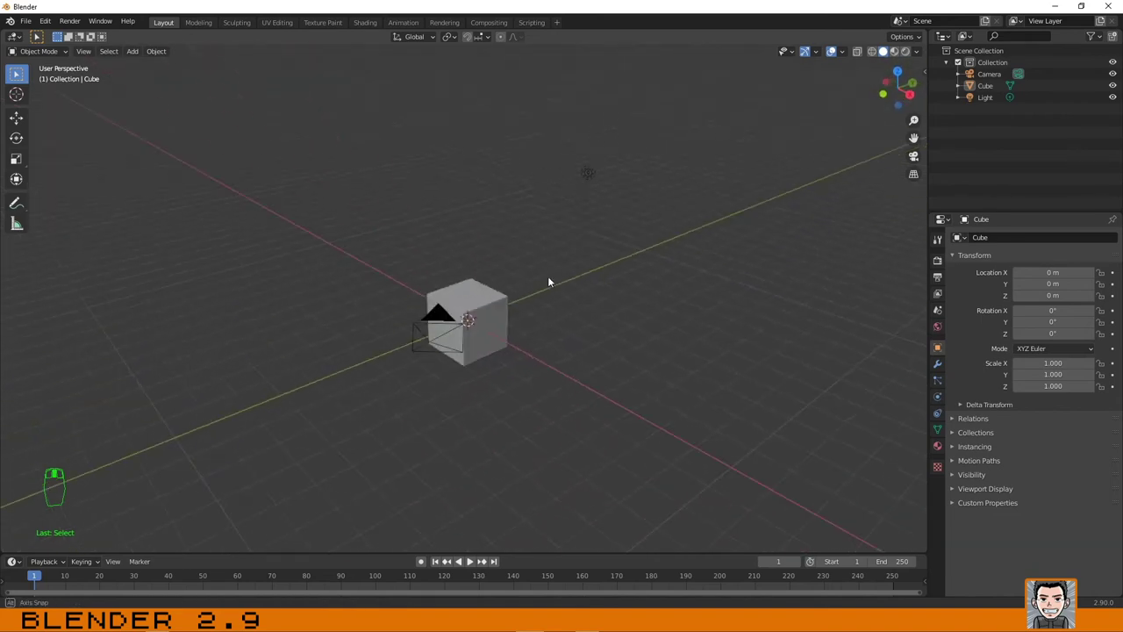
middle_drag(548, 280, 513, 289)
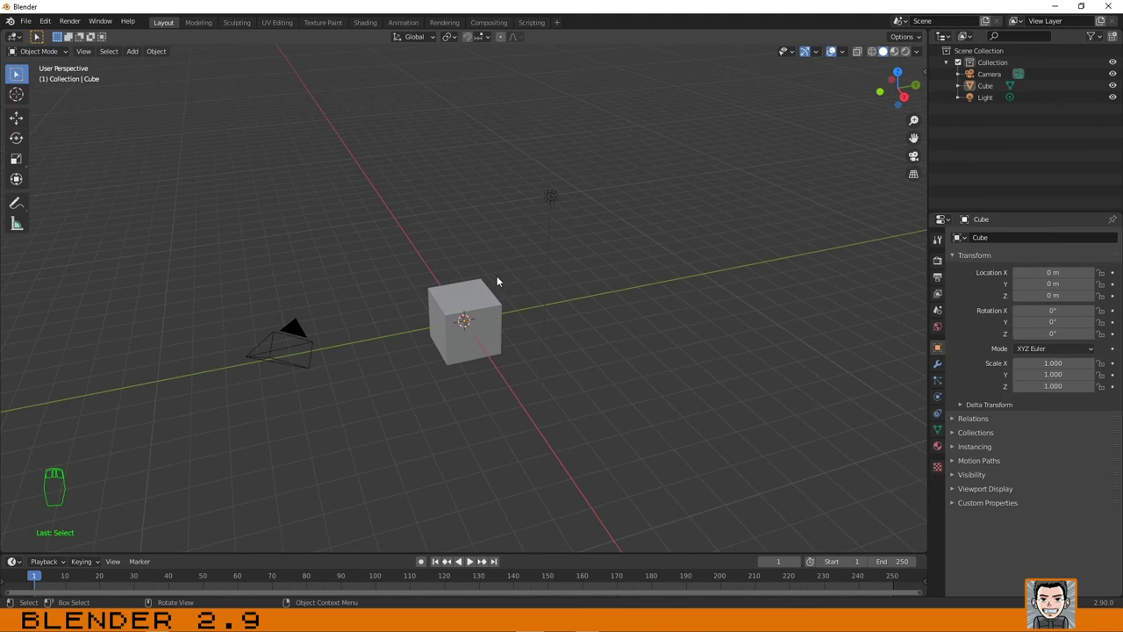
mouse_move(514, 284)
middle_down()
mouse_move(499, 304)
mouse_move(451, 276)
mouse_move(516, 289)
mouse_move(494, 295)
mouse_move(556, 373)
mouse_move(481, 219)
mouse_move(509, 301)
mouse_move(494, 280)
middle_up()
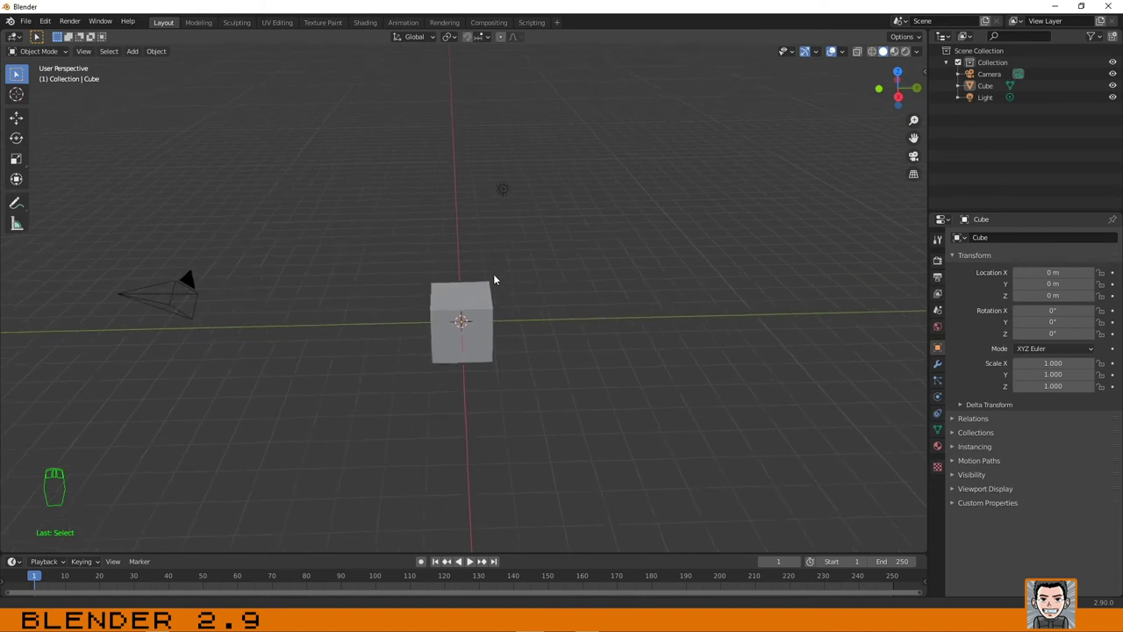
scroll(478, 246, up, 5)
scroll(478, 237, down, 7)
scroll(497, 298, up, 7)
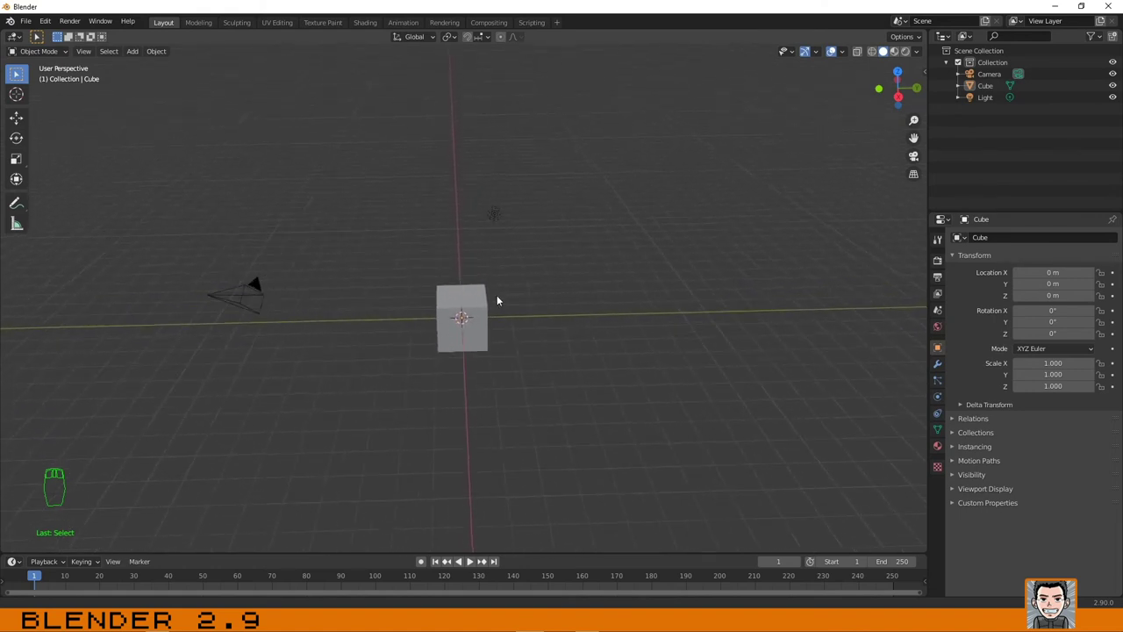
scroll(473, 263, down, 5)
mouse_move(491, 301)
middle_down()
mouse_move(505, 329)
mouse_move(487, 299)
middle_up()
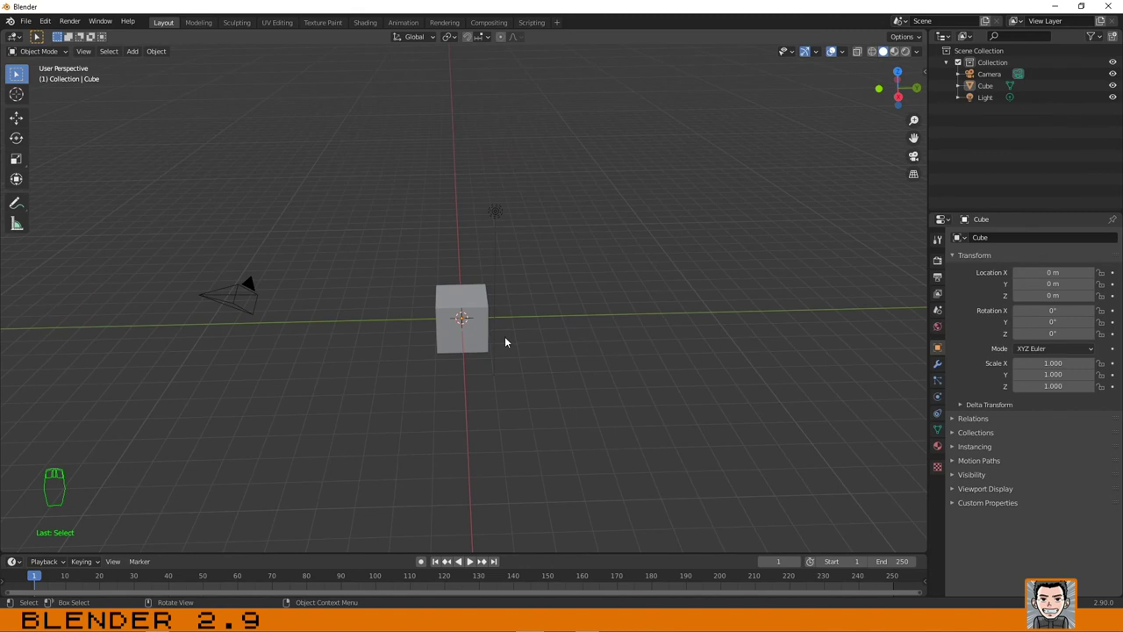
Step: Pan the scene, orbit to a raised diagonal view, and zoom in slightly
click(505, 337)
shift+middle_drag(503, 337, 526, 291)
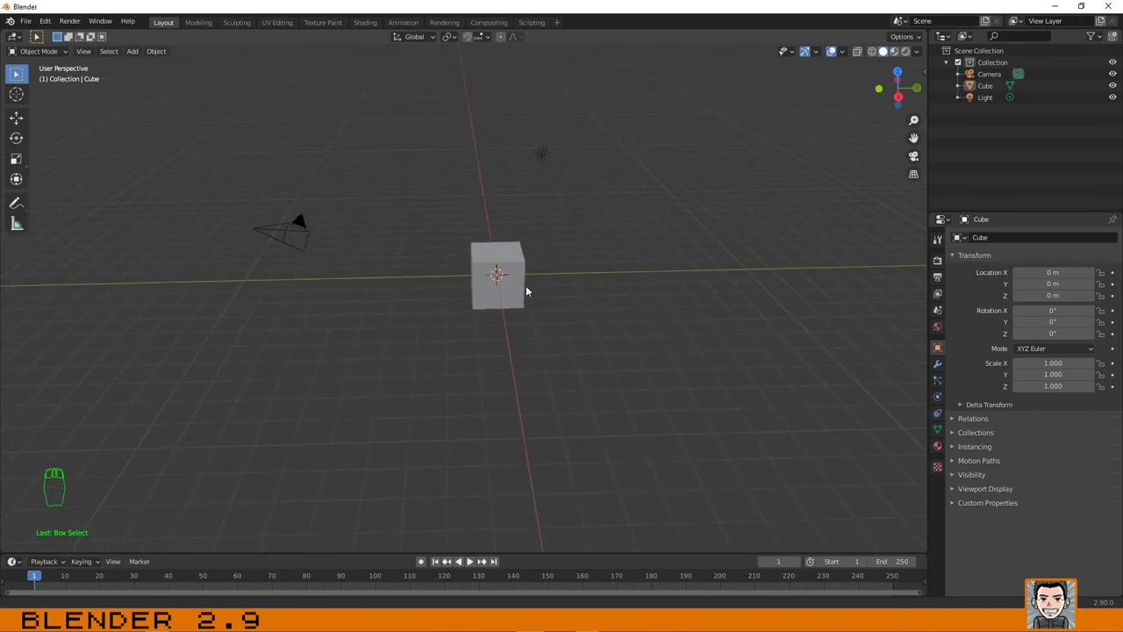
middle_drag(386, 291, 446, 313)
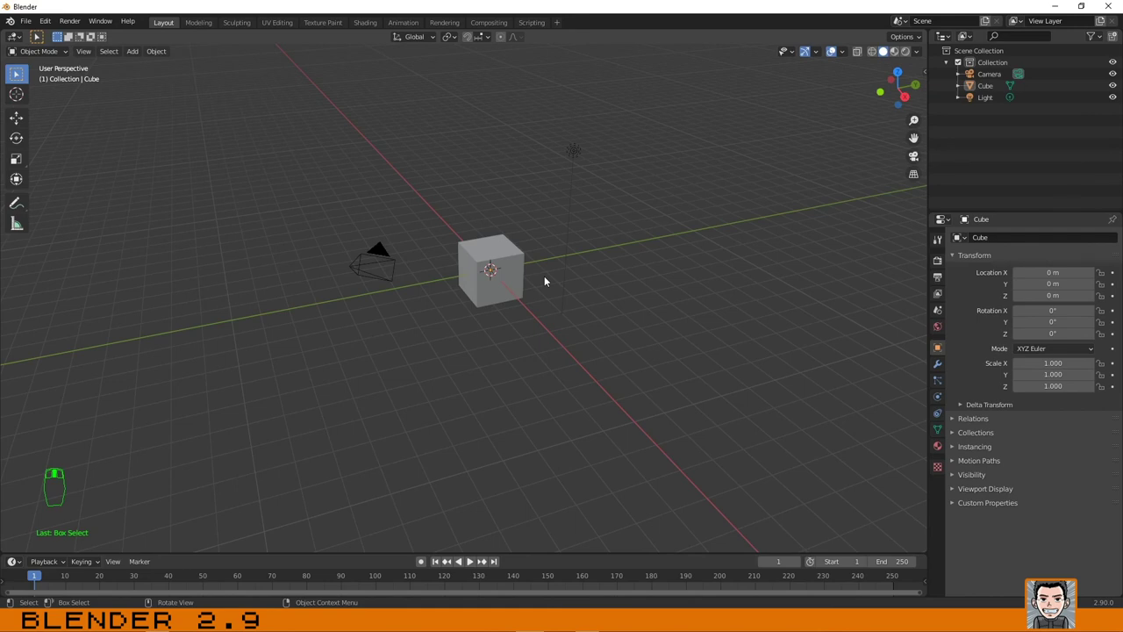
middle_drag(401, 325, 480, 344)
scroll(458, 332, up, 2)
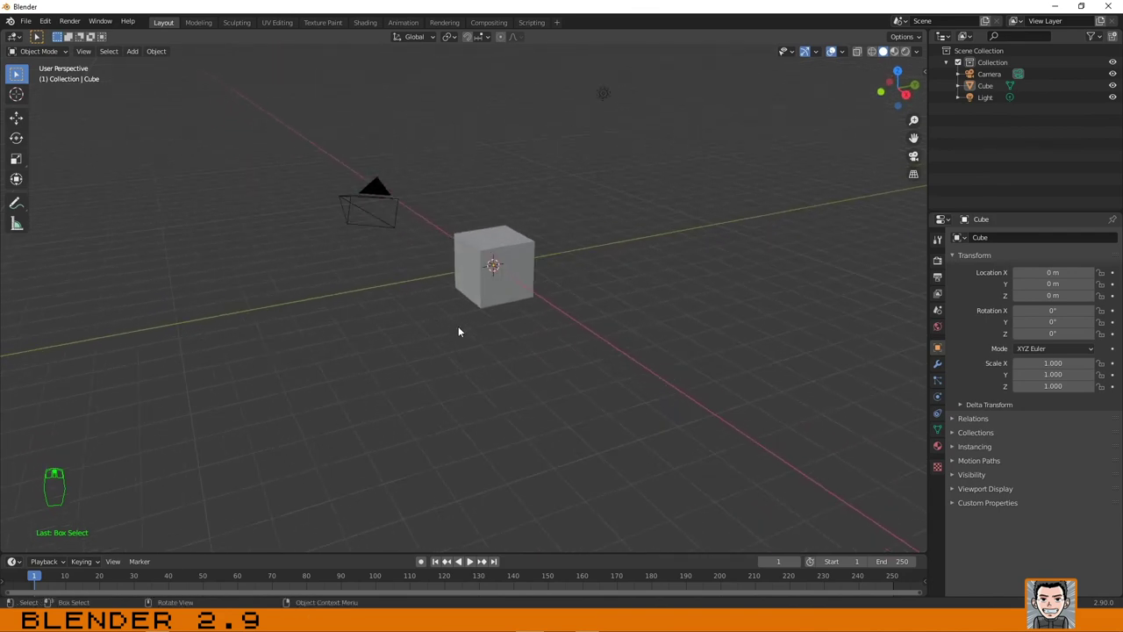